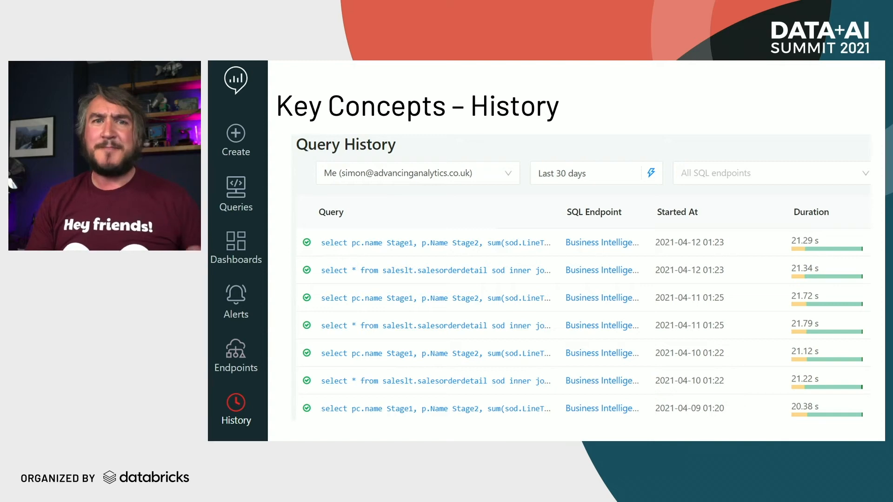
key("Right")
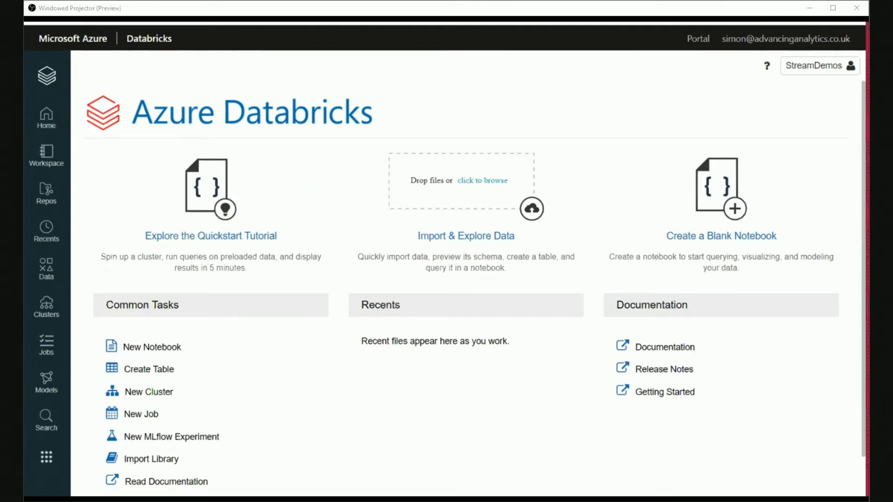
- Switch from the Workspace environment to SQL Analytics and open the list of SQL endpoints
left_click(42, 466)
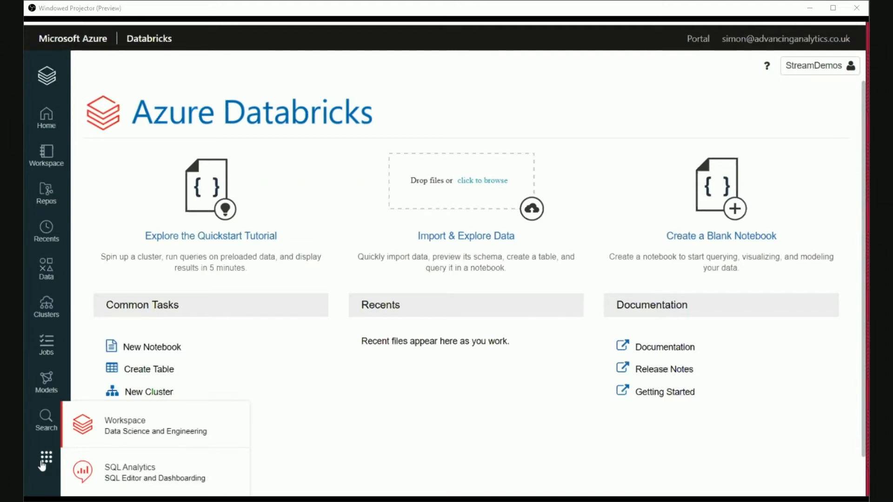
left_click(143, 483)
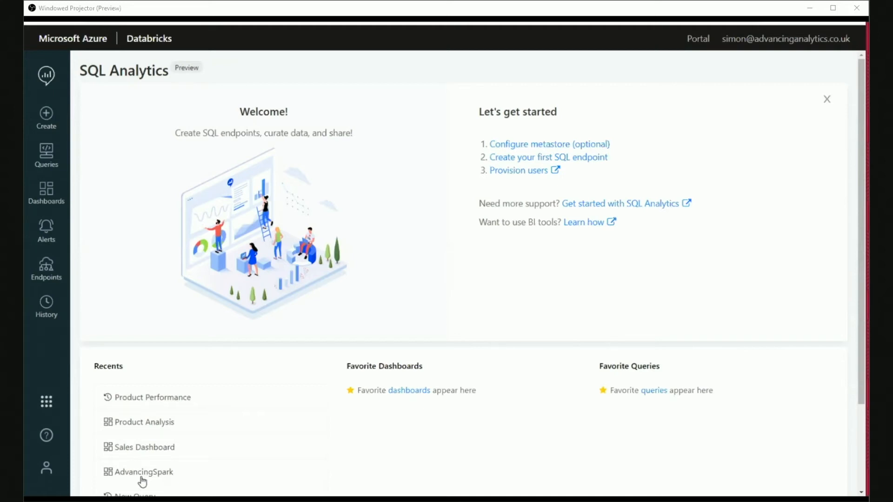
left_click(45, 279)
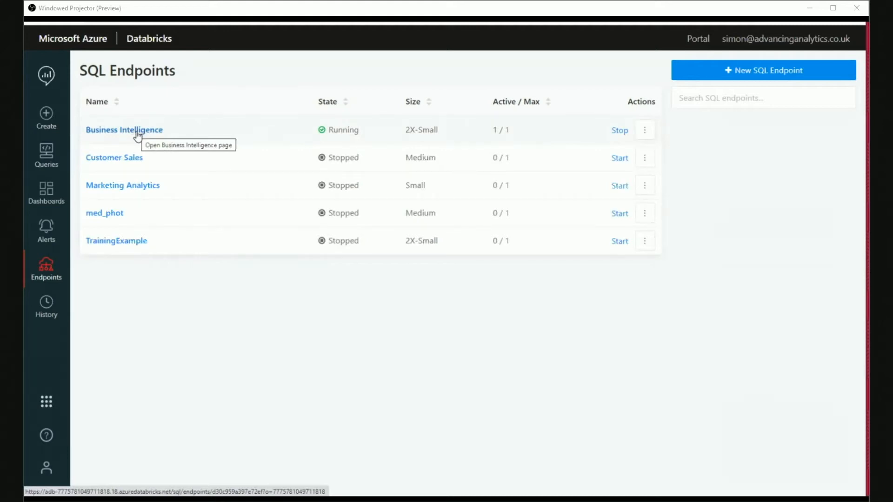
- Fill in a new SQL endpoint named "Cluster?" with size X-Small and auto stop after 20 minutes, and close the form without creating it
left_click(693, 73)
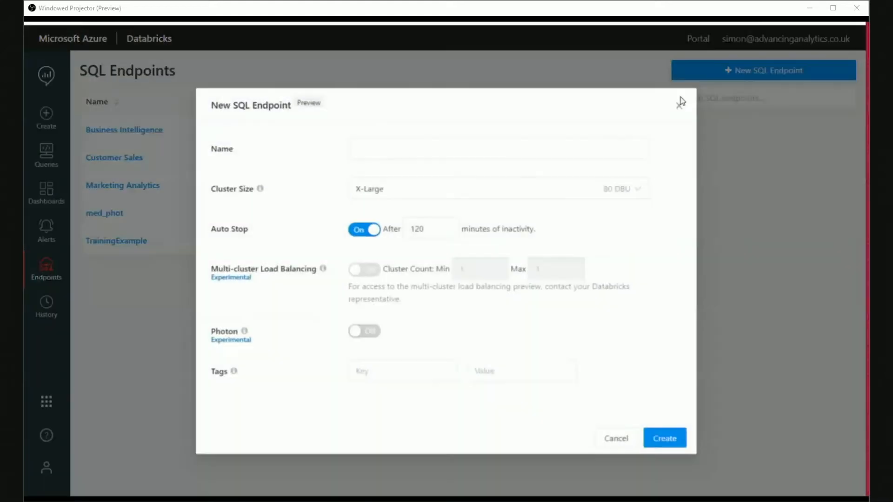
left_click(434, 149)
type("Cluster?")
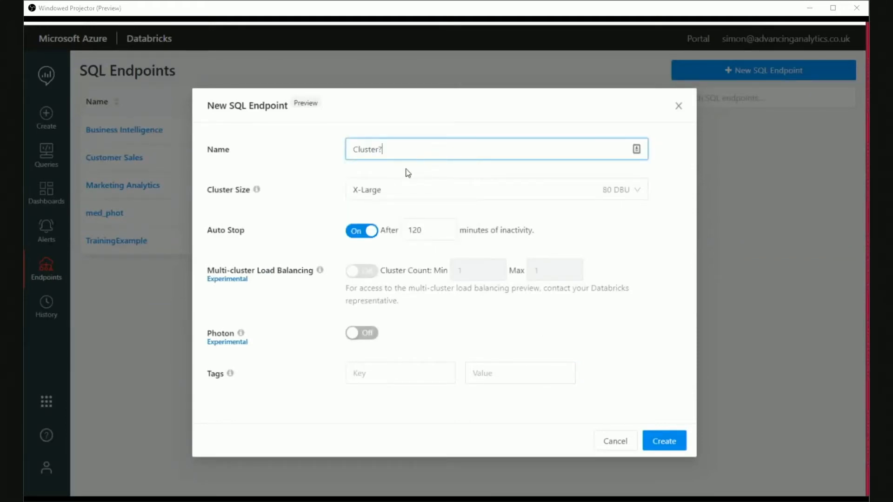
left_click(385, 192)
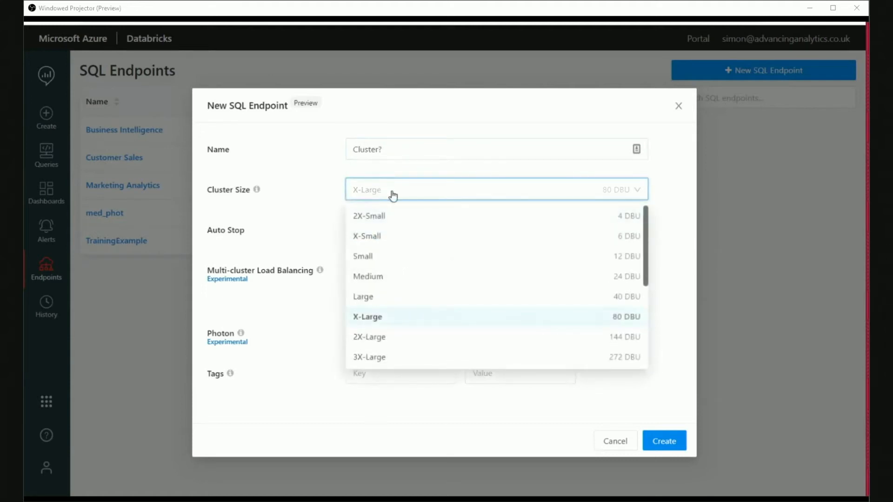
scroll(413, 260, "down", 1)
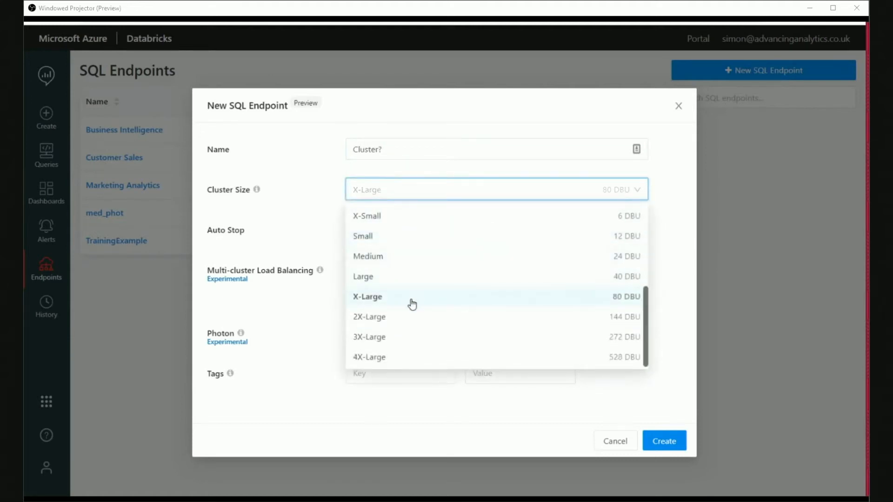
scroll(412, 297, "up", 1)
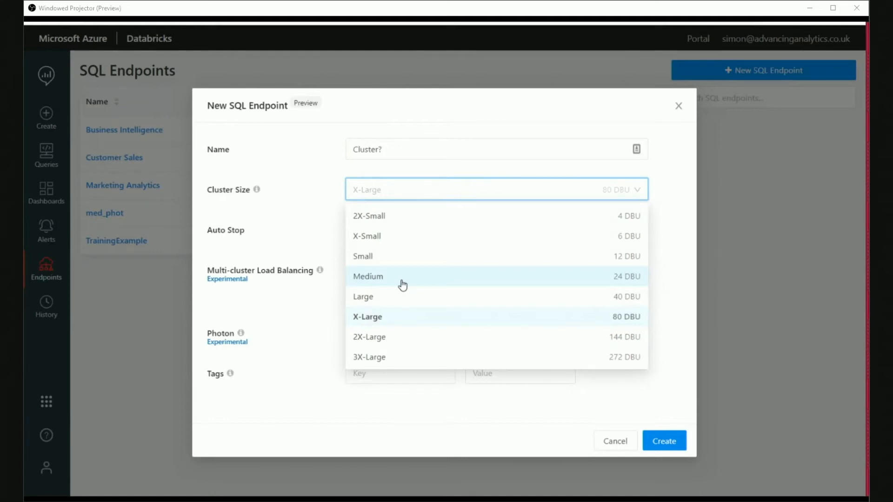
left_click(434, 238)
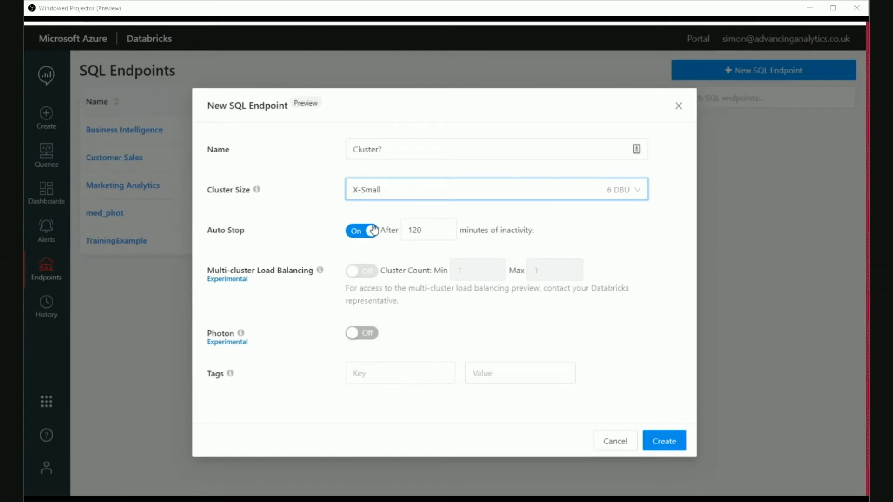
double_click(439, 231)
type("20")
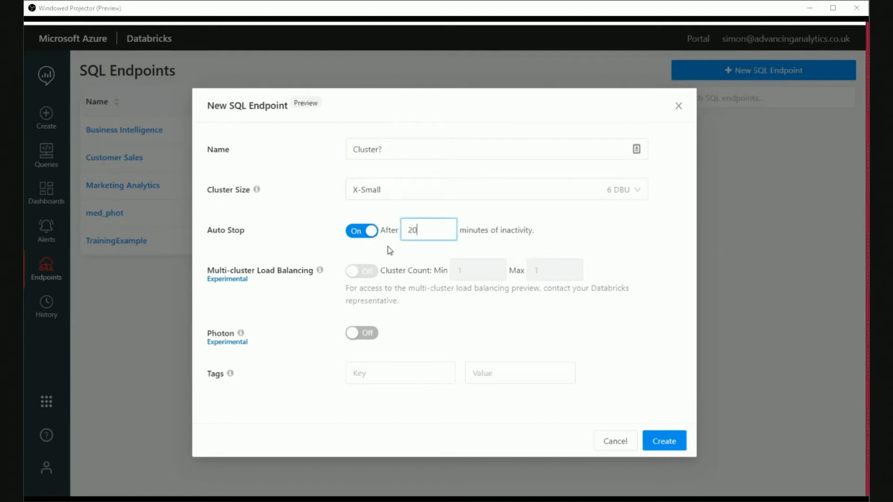
left_click(287, 254)
left_click(502, 384)
left_click(679, 107)
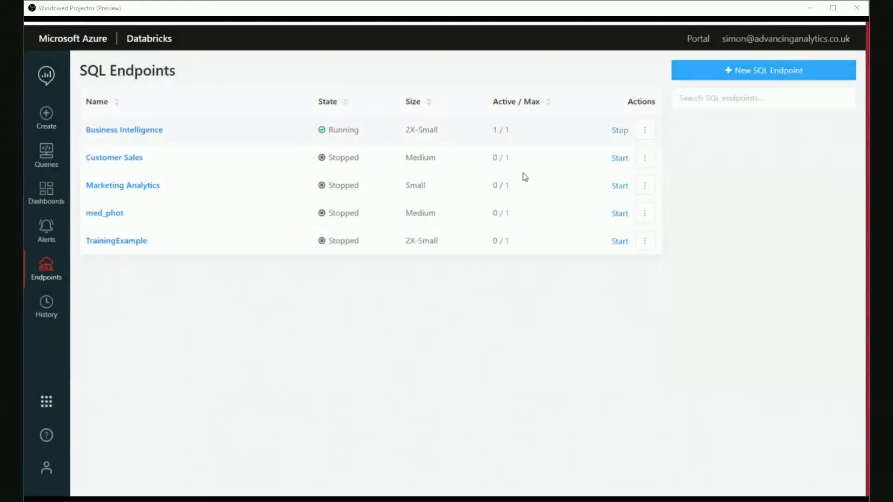
- Review the Business Intelligence endpoint's overview, connection details and monitoring charts for running queries and cluster count
left_click(143, 135)
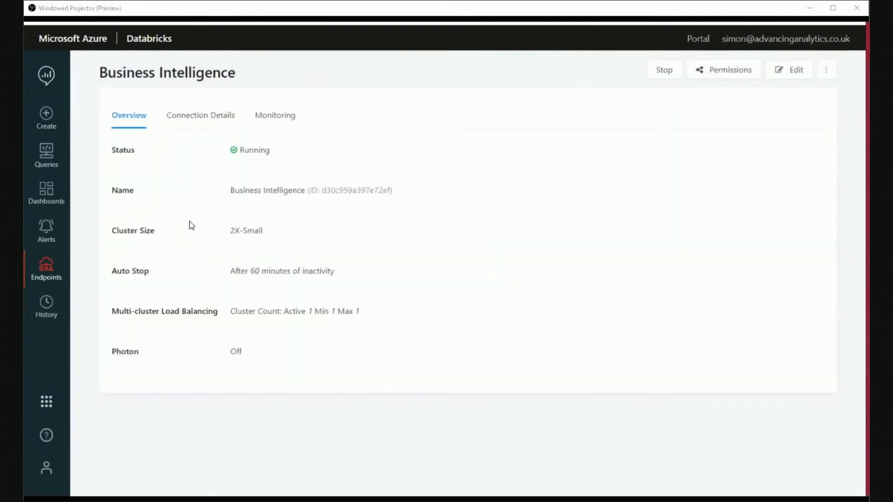
left_click(200, 116)
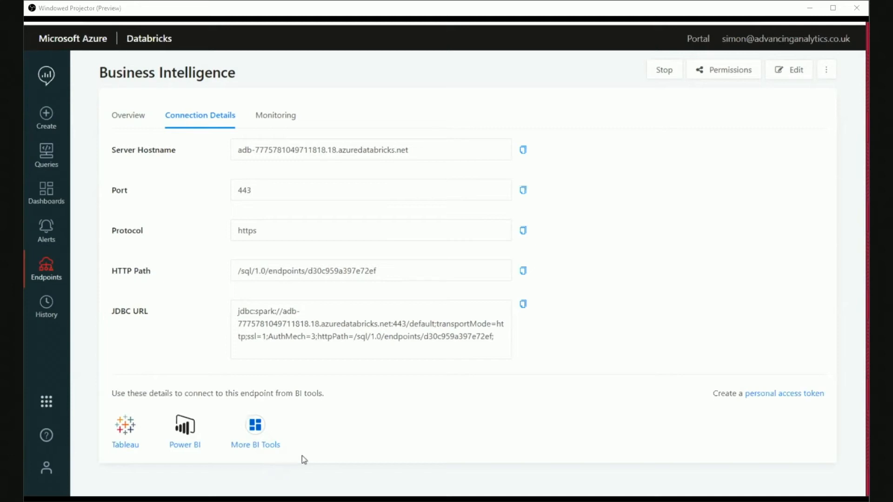
left_click(275, 118)
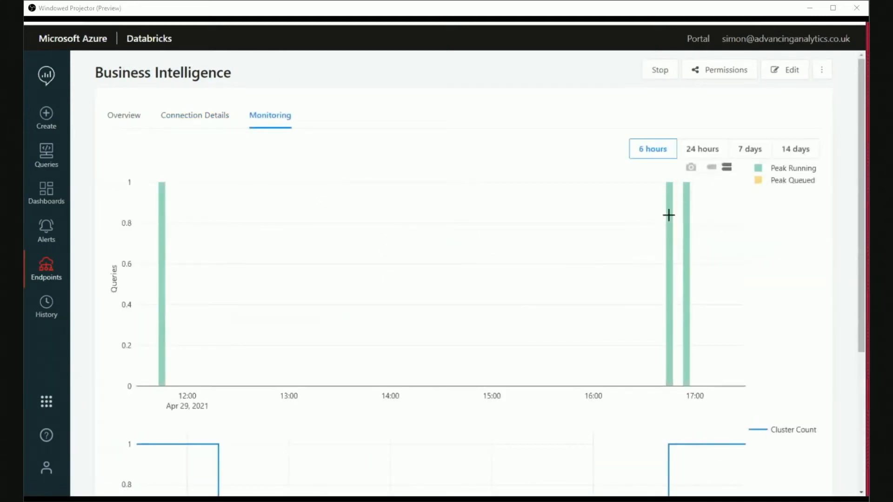
scroll(687, 273, "down", 4)
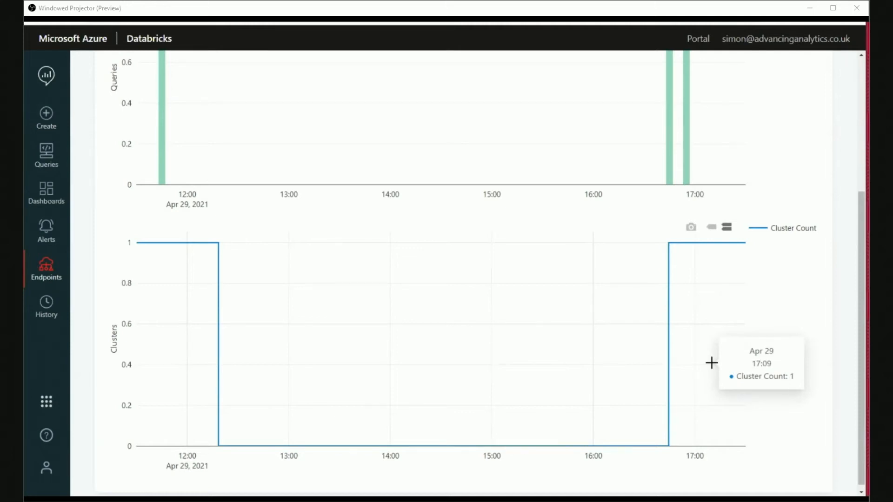
scroll(712, 363, "up", 5)
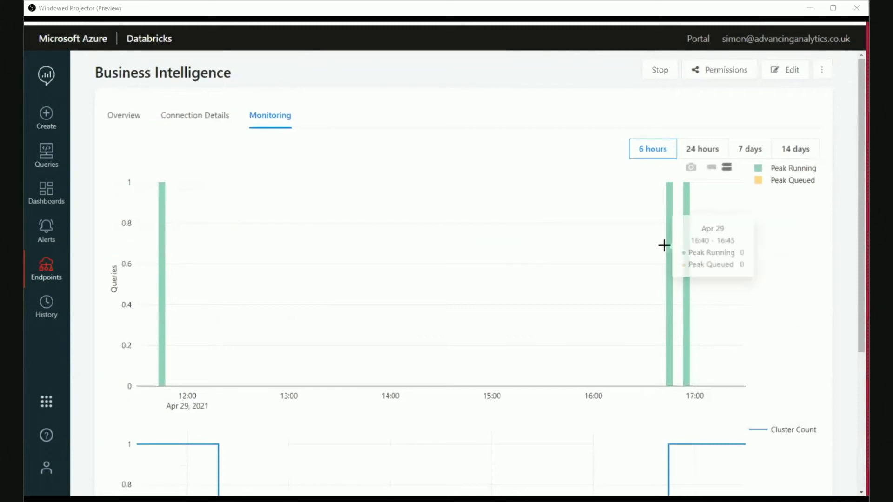
left_click(111, 117)
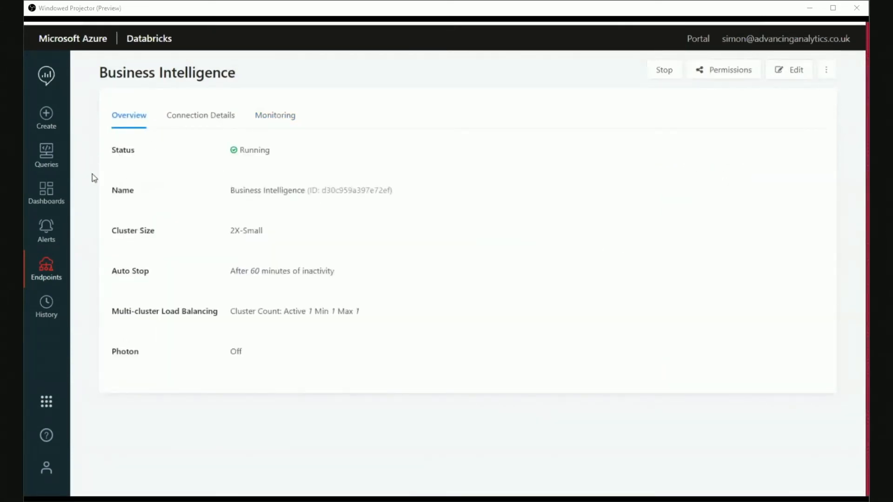
- Start a new query on the Business Intelligence endpoint and check the available databases, keeping saleslt selected
left_click(42, 162)
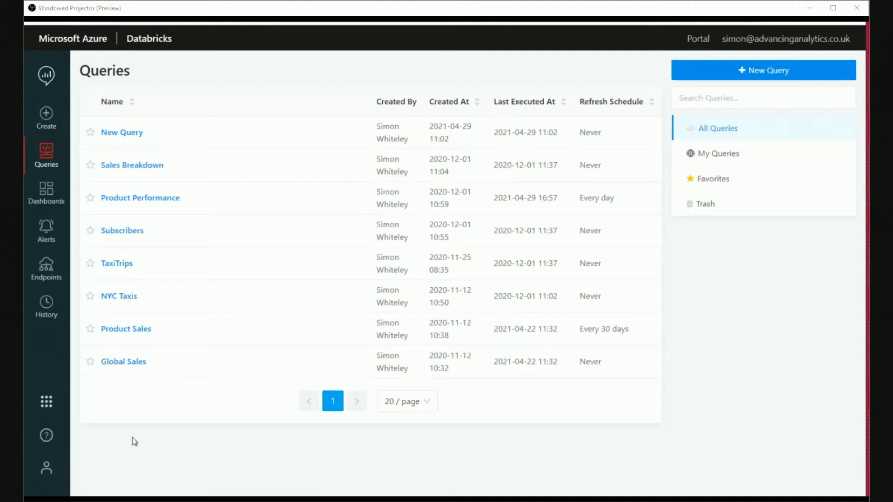
left_click(734, 76)
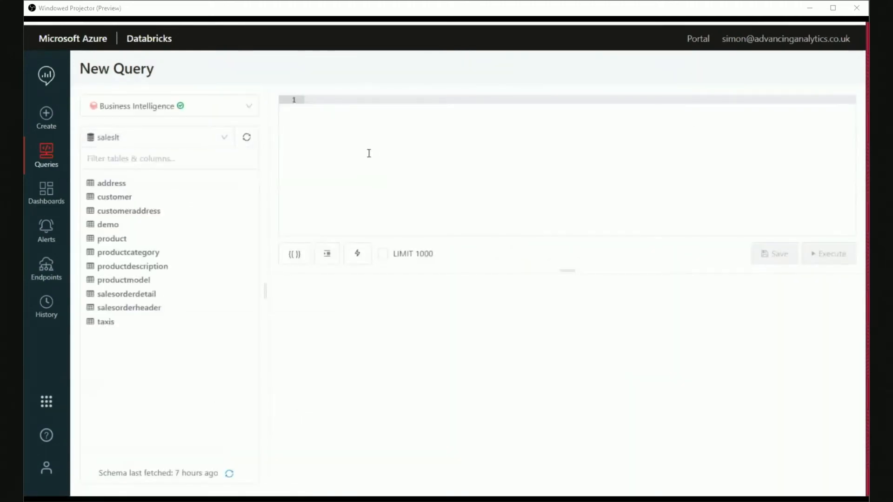
left_click(117, 146)
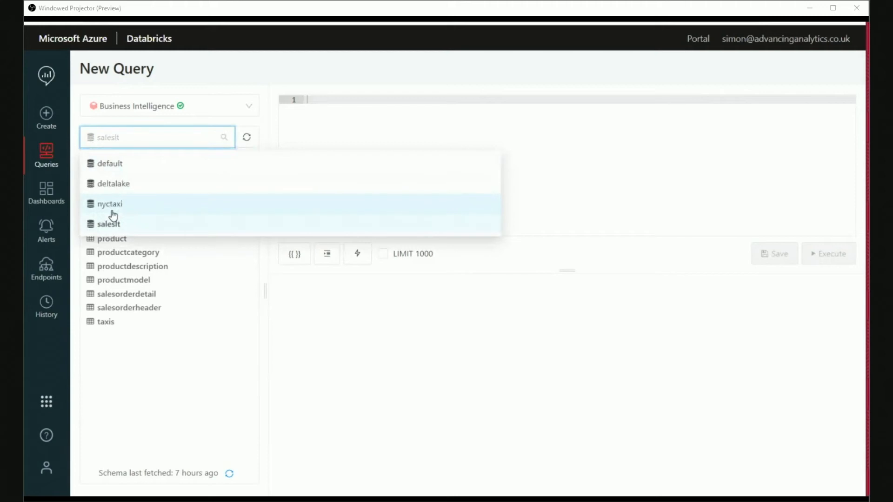
left_click(149, 385)
- Write the query "select * from saleslt.product" using the editor's autocomplete suggestions
left_click(426, 138)
type("selec")
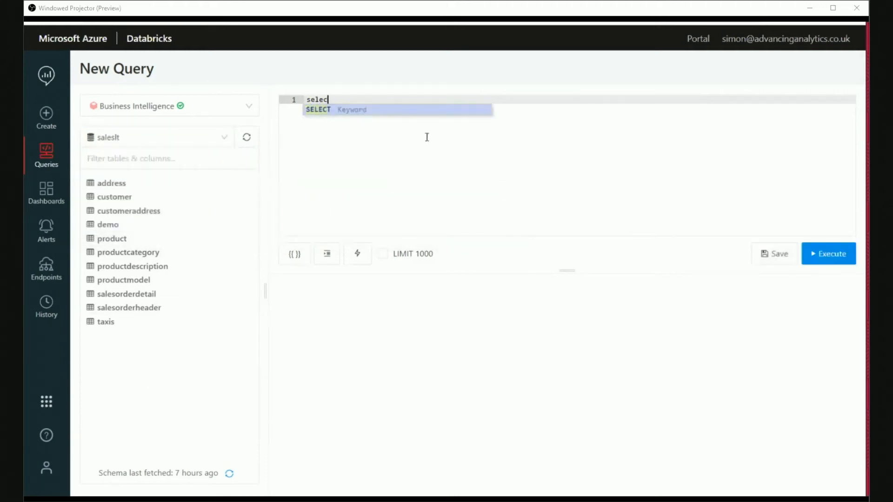
type("t * from sa")
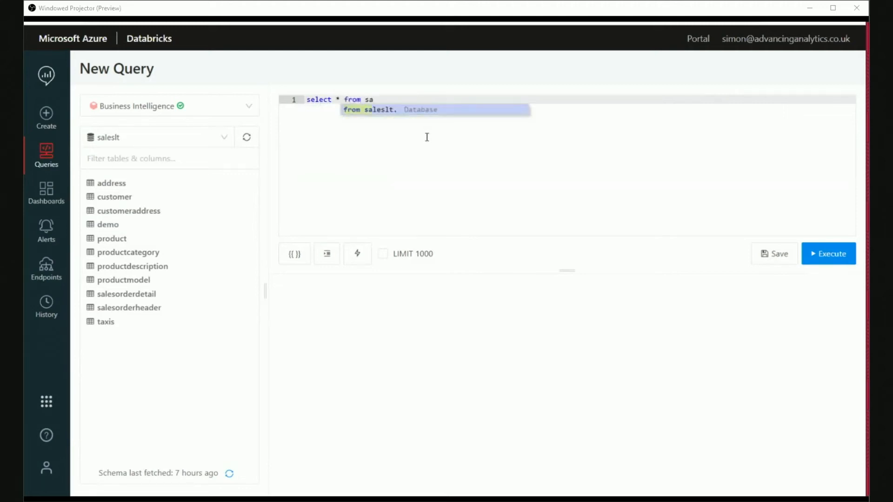
key("Tab")
type("r")
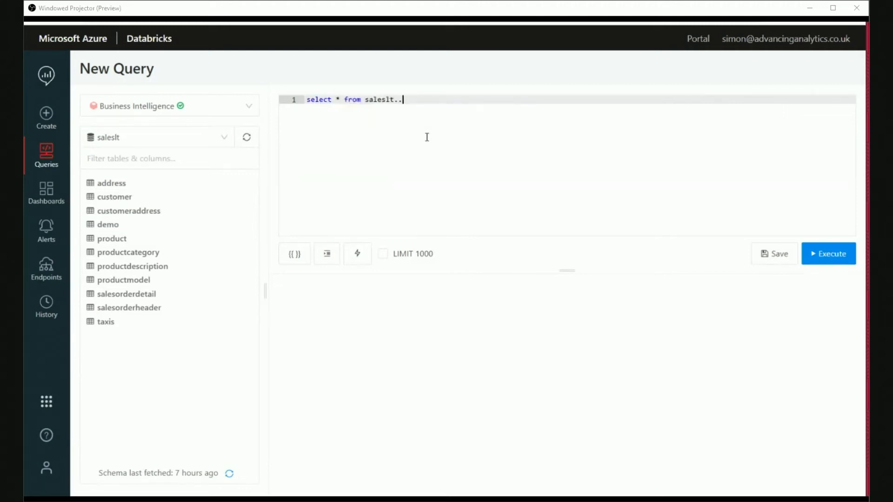
key("Tab")
key("Return")
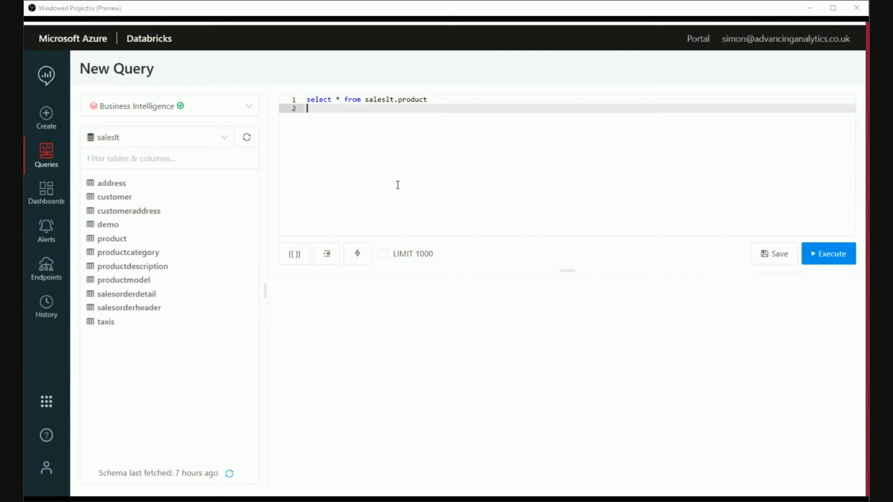
- Execute the product query and look through the rows of the result table
left_click(814, 257)
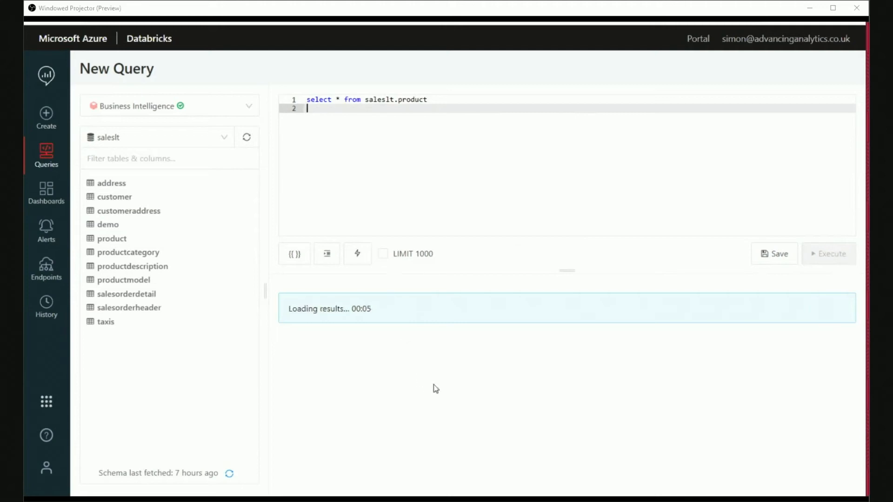
scroll(437, 368, "down", 10)
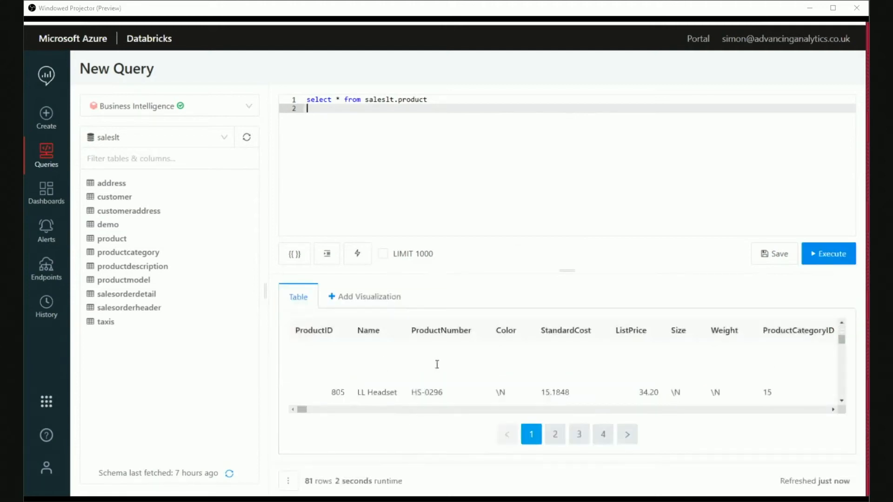
scroll(430, 380, "up", 10)
- Leave the new query without saving it and open the saved Product Performance query
left_click(46, 153)
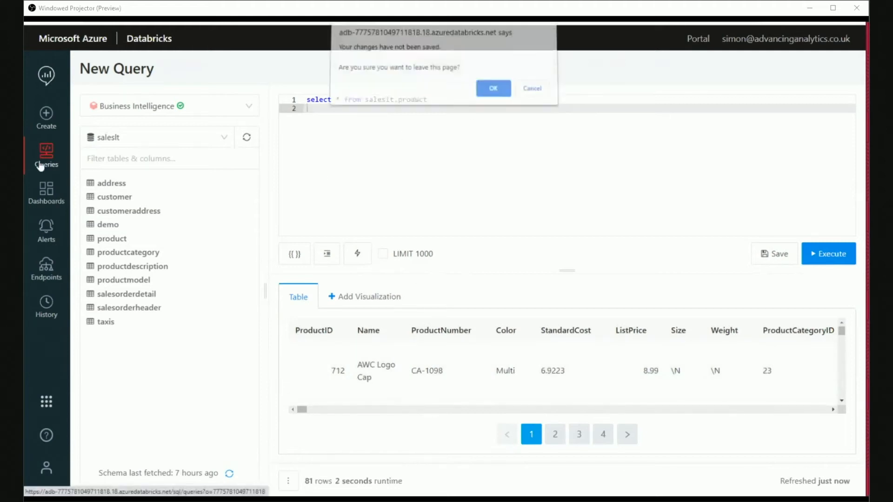
left_click(490, 88)
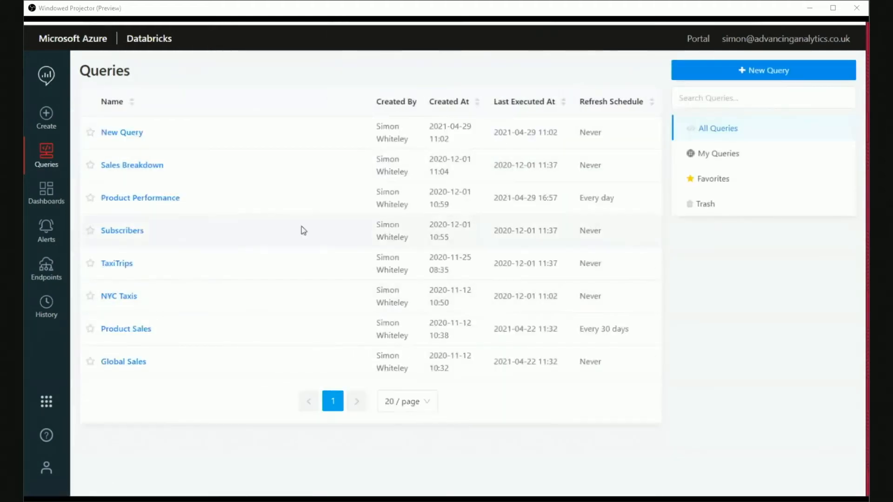
left_click(120, 199)
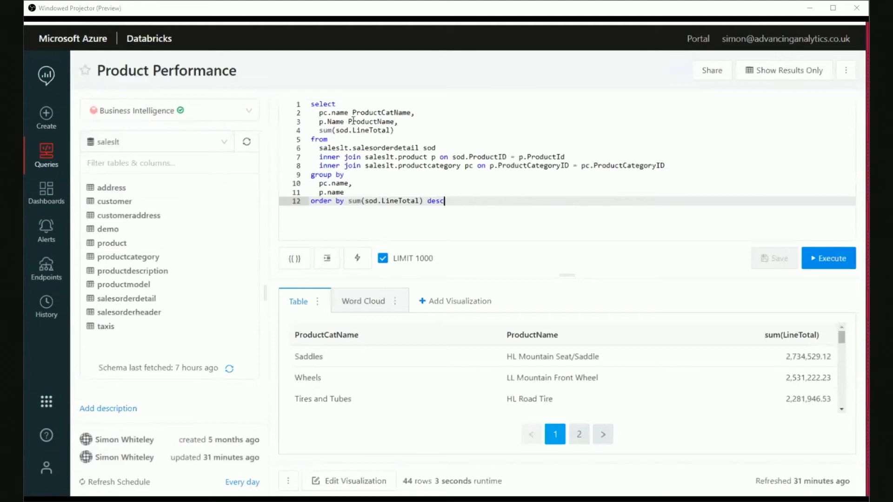
- Remove the line breaks between the selected columns and before the first inner join, and automatically reformat the whole query
left_click(429, 123)
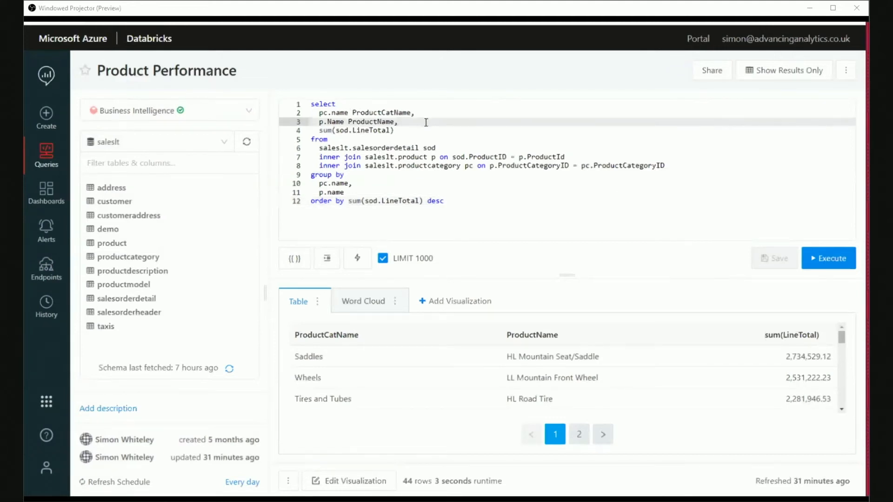
key("Delete")
left_click(444, 115)
key("Delete")
left_click(464, 132)
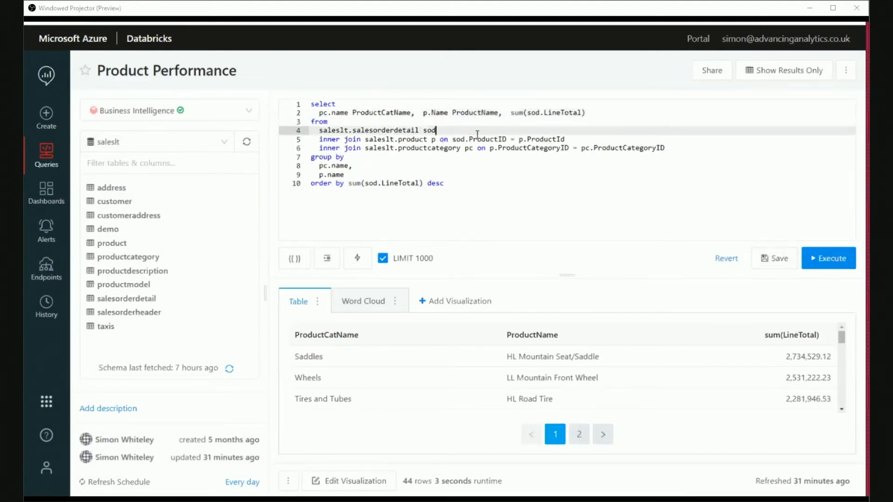
key("Delete")
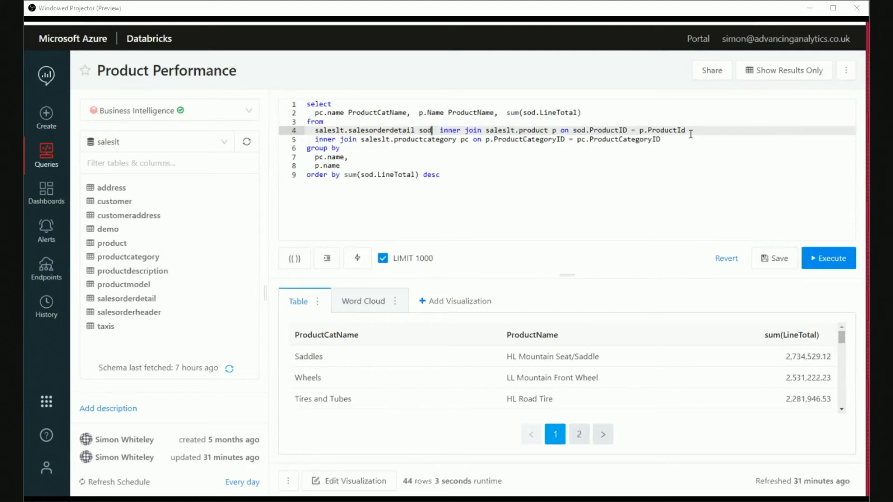
left_click(326, 260)
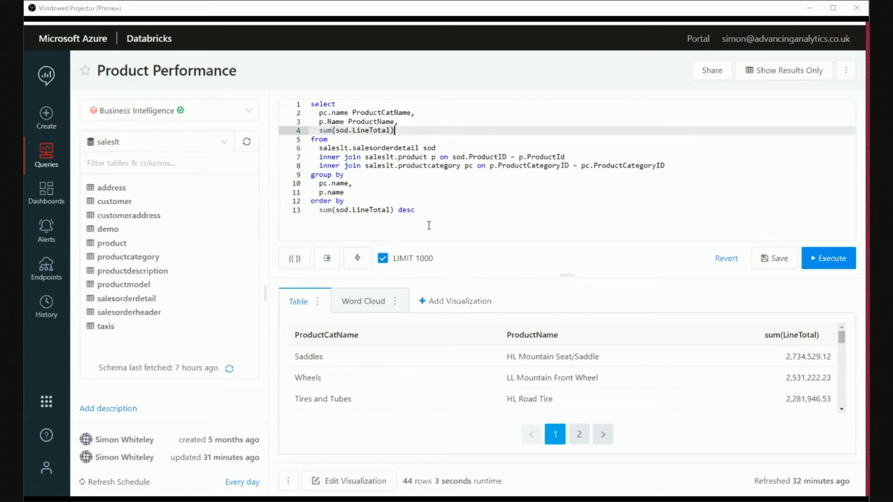
- Look through the Product Performance result table and show the query's Word Cloud visualization
scroll(445, 361, "down", 6)
scroll(445, 370, "up", 6)
left_click(354, 301)
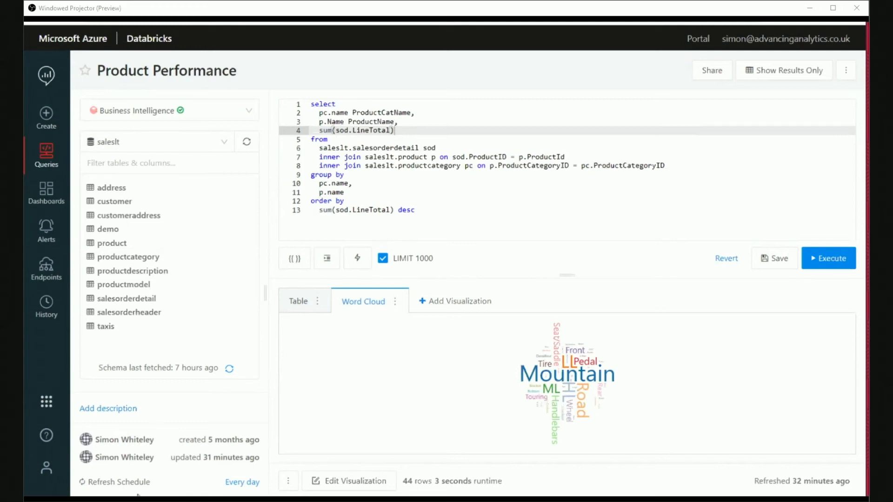
- Review the interval choices in the query's refresh schedule and close the schedule without saving
left_click_drag(108, 482, 187, 484)
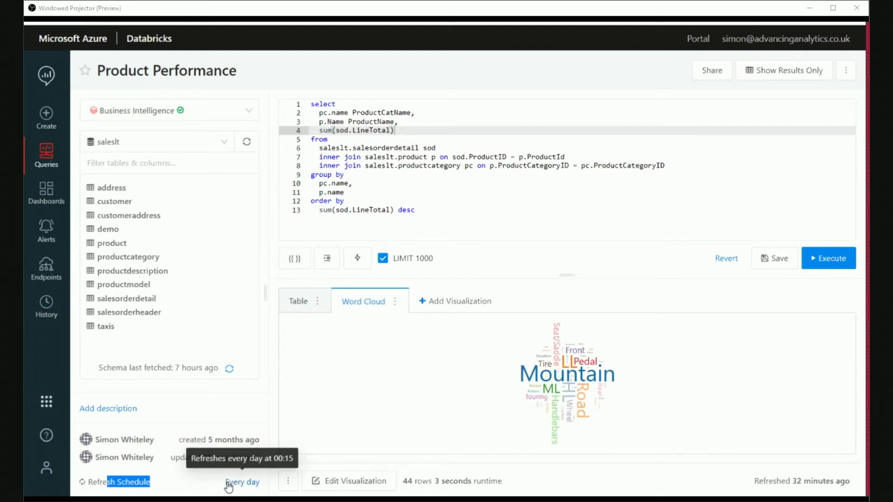
left_click(180, 486)
left_click(232, 484)
left_click(405, 153)
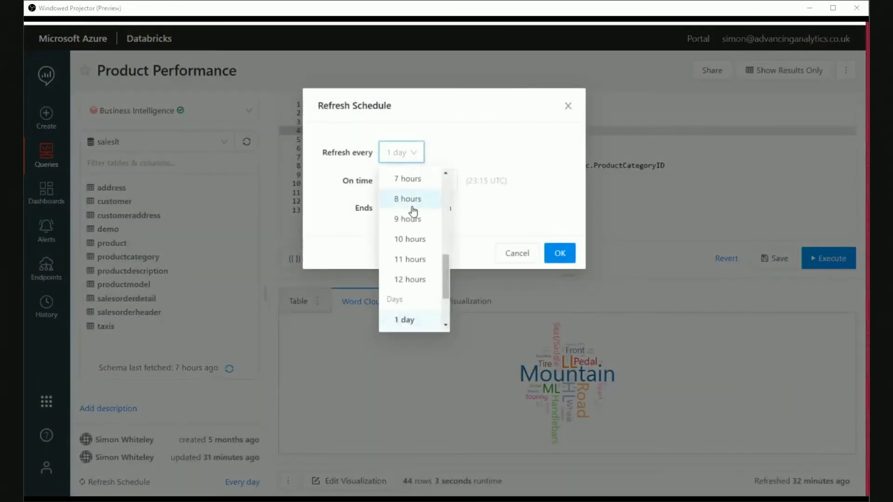
left_click(485, 248)
left_click(529, 256)
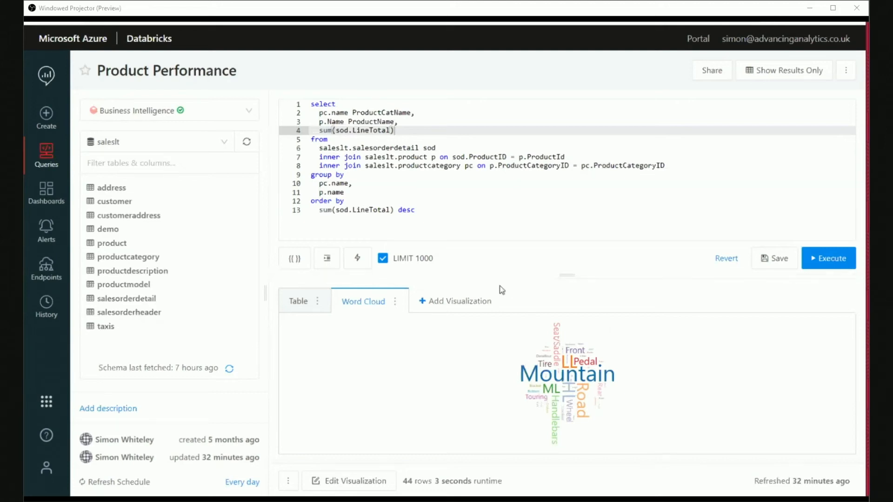
- Add a visualization to the query with the Chart visualization type and the Bar chart type
left_click(457, 300)
left_click(136, 117)
scroll(112, 177, "down", 2)
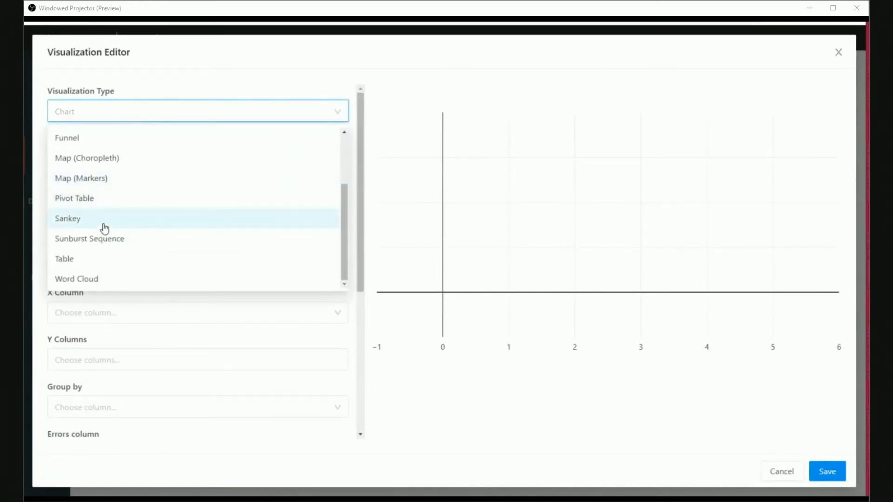
scroll(105, 228, "up", 2)
left_click(98, 142)
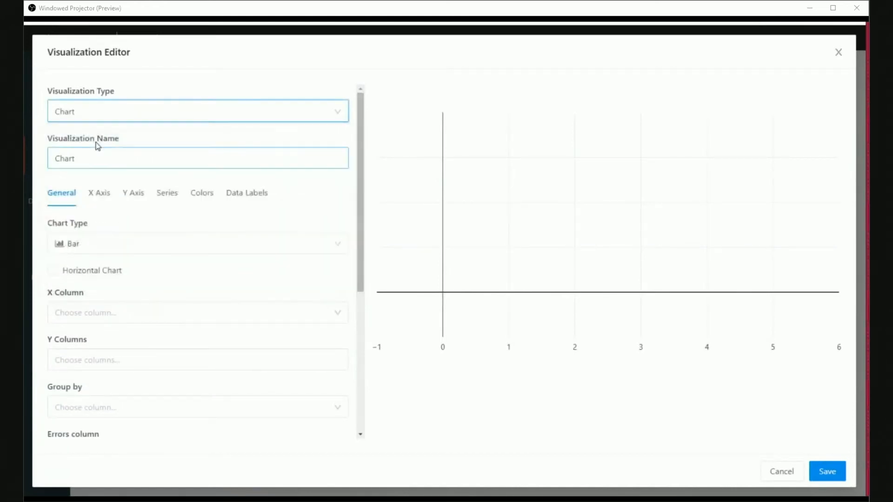
left_click(89, 249)
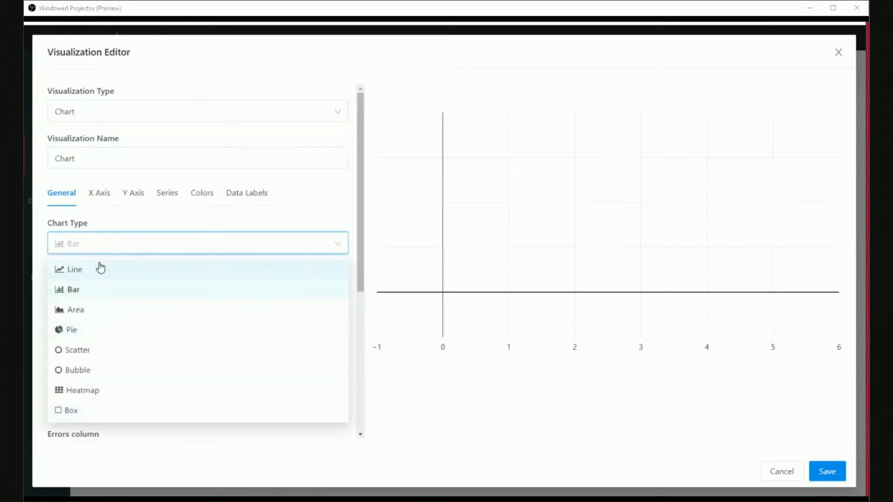
left_click(94, 294)
- Plot sum(LineTotal) as the Y column against ProductCatName as the X column in the bar chart
left_click(115, 320)
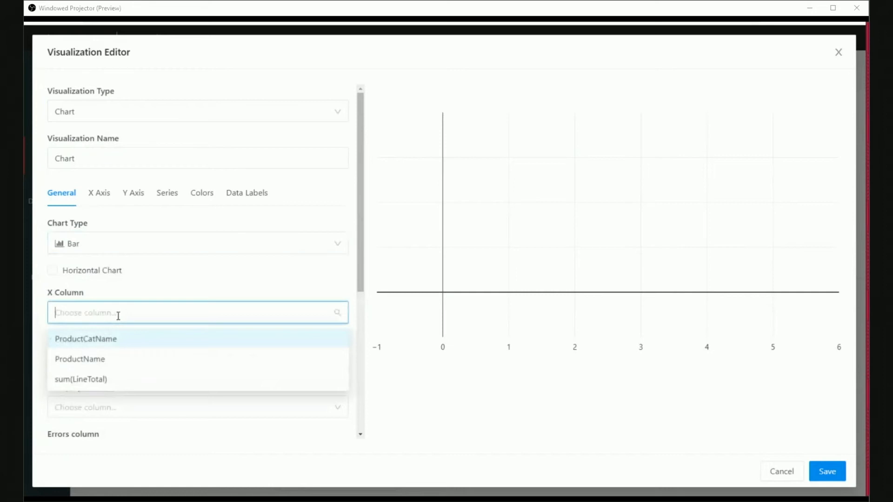
left_click(102, 342)
scroll(178, 346, "down", 2)
left_click(103, 262)
left_click(88, 306)
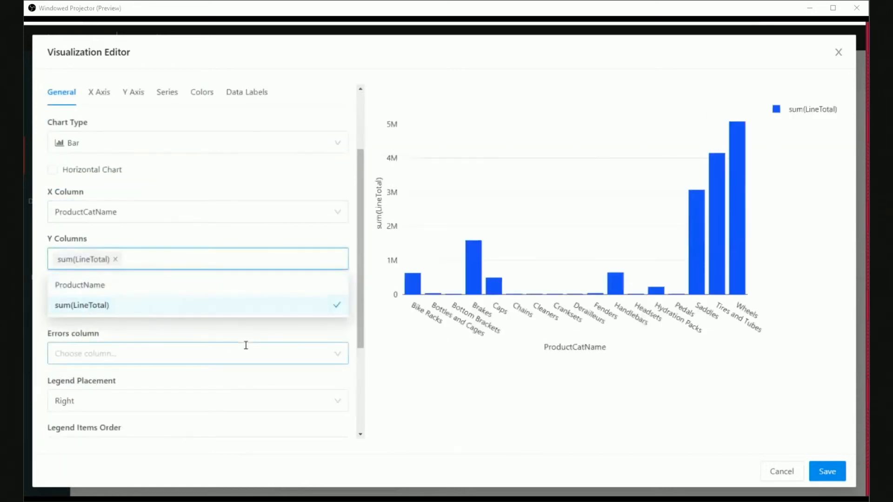
- Look through the remaining chart options and visualization types, and save the bar chart to the query
scroll(245, 345, "down", 3)
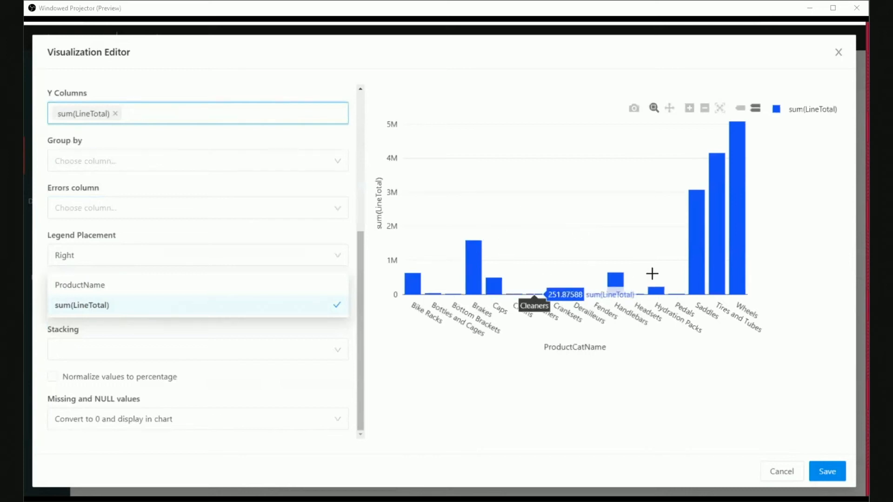
left_click(258, 329)
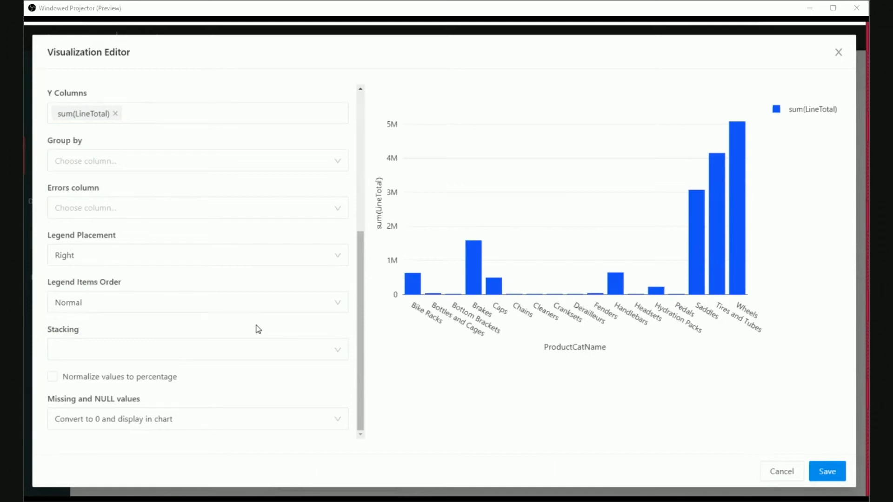
scroll(259, 329, "up", 5)
left_click(151, 111)
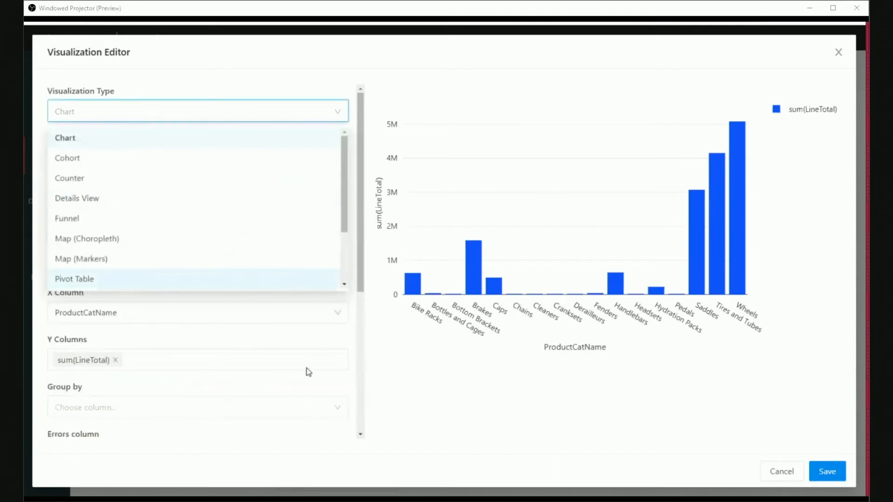
left_click(372, 392)
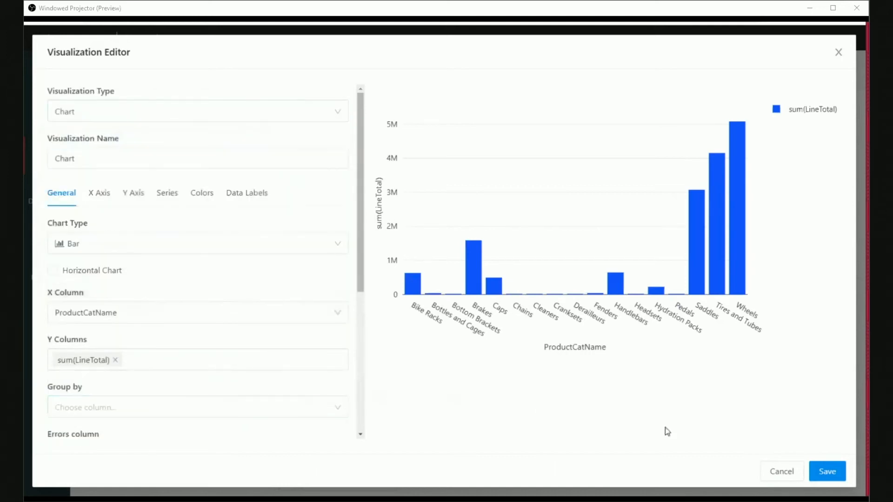
left_click(827, 472)
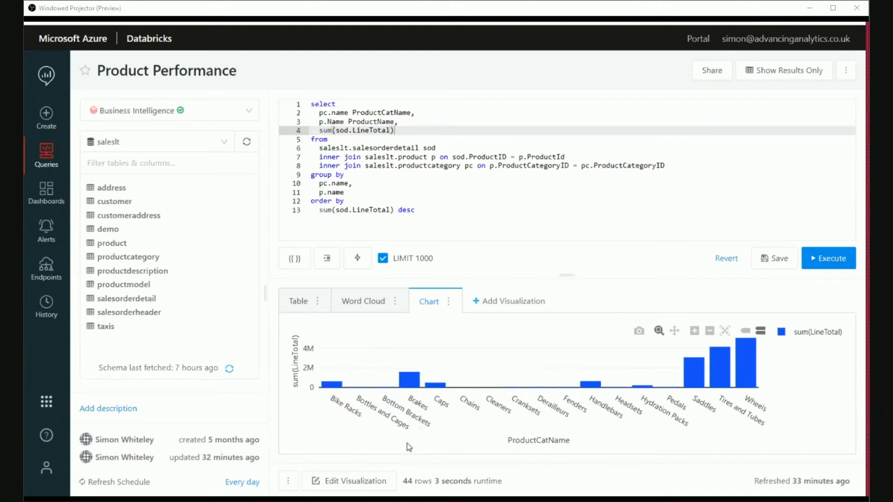
- Search the dashboards available for adding the chart with "produ" and "sa", and cancel without adding it
left_click(287, 483)
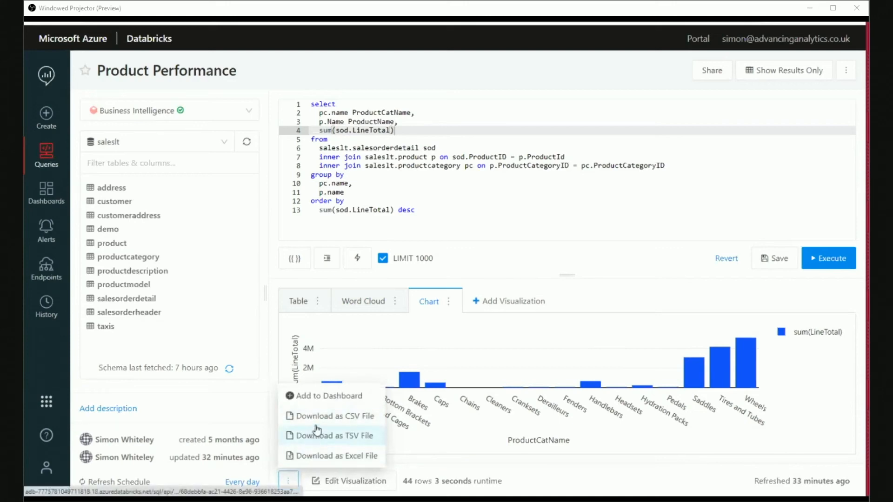
left_click(329, 399)
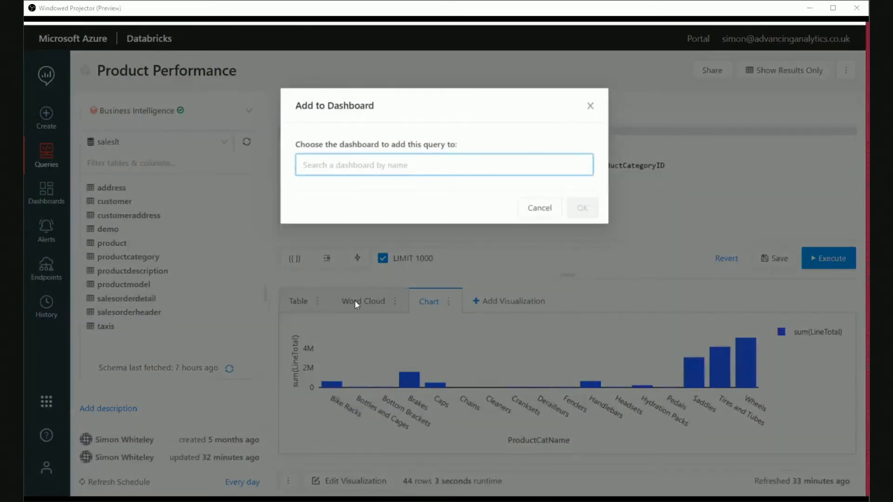
type("produ")
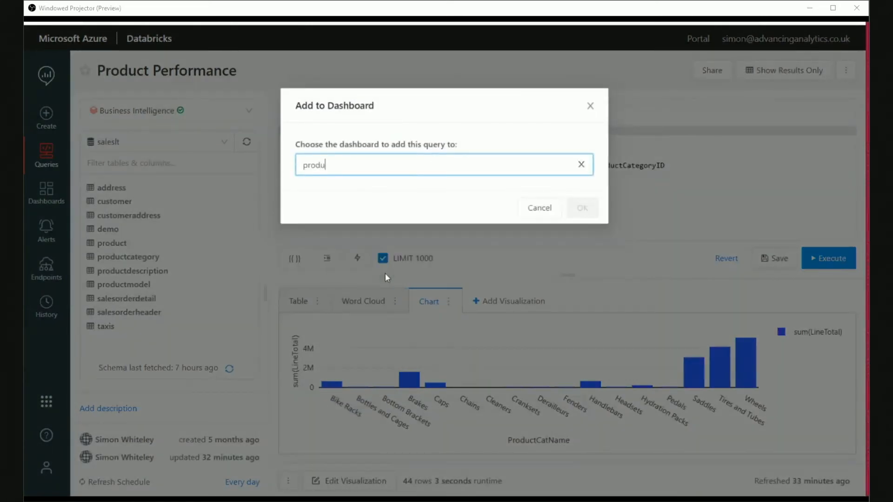
key("BackSpace")
key("BackSpace")
key("BackSpace")
key("BackSpace")
key("BackSpace")
type("sa")
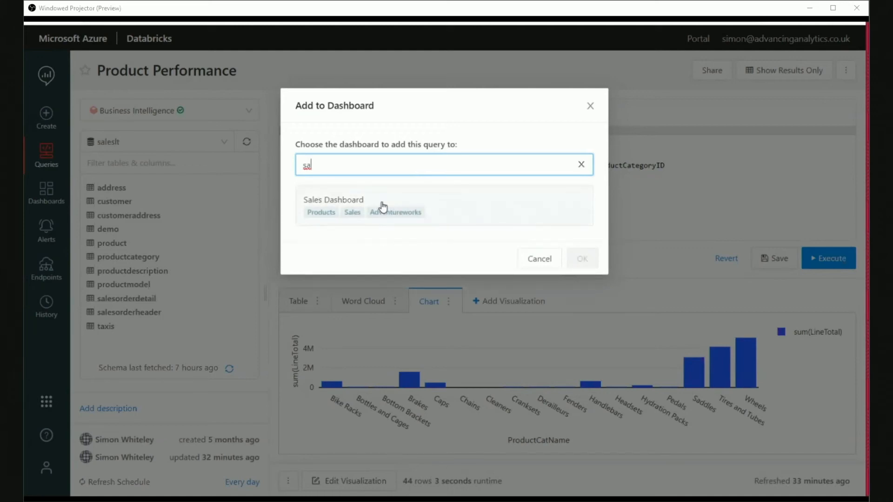
left_click(539, 260)
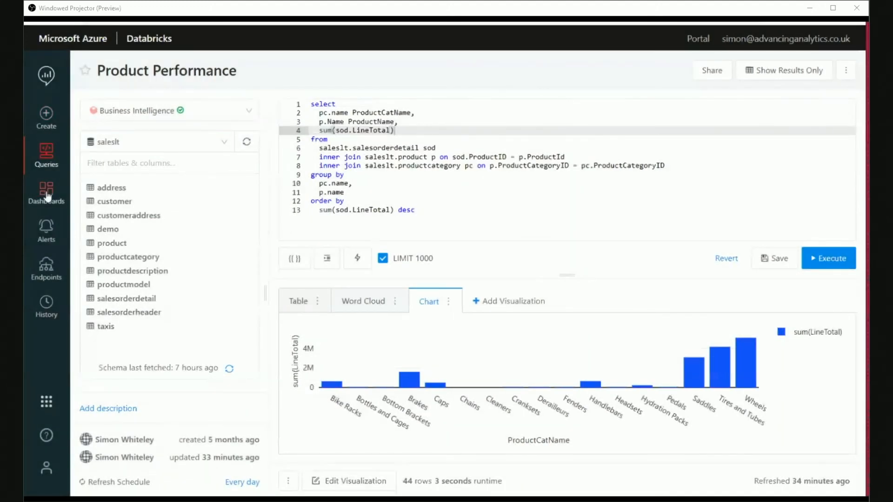
- Open the Sales Dashboard from the list of dashboards
left_click(47, 197)
left_click(493, 89)
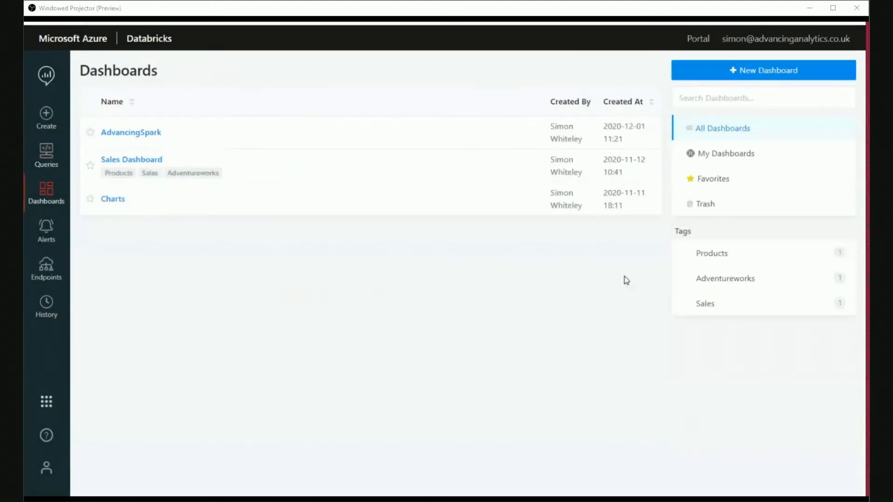
left_click(133, 162)
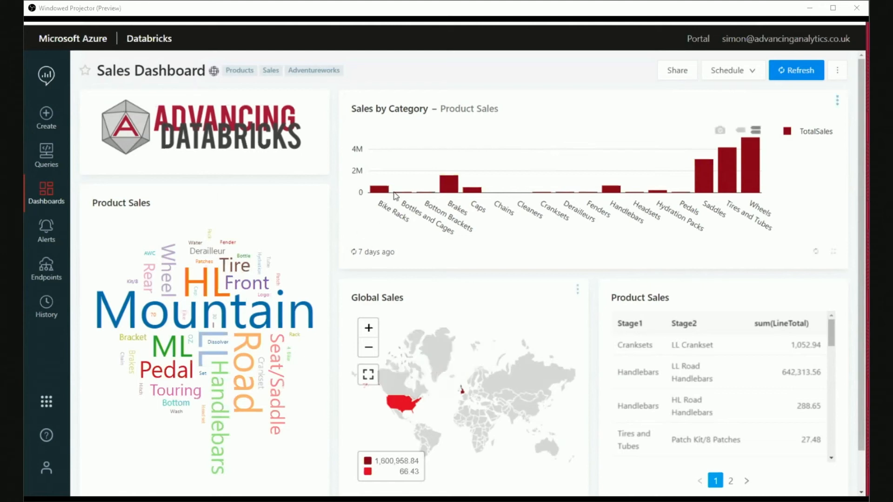
- Inspect Bottom Brackets to Fenders up close in the Sales by Category chart, restore its full range, and zoom the Global Sales map to the United States
left_click_drag(408, 159, 589, 205)
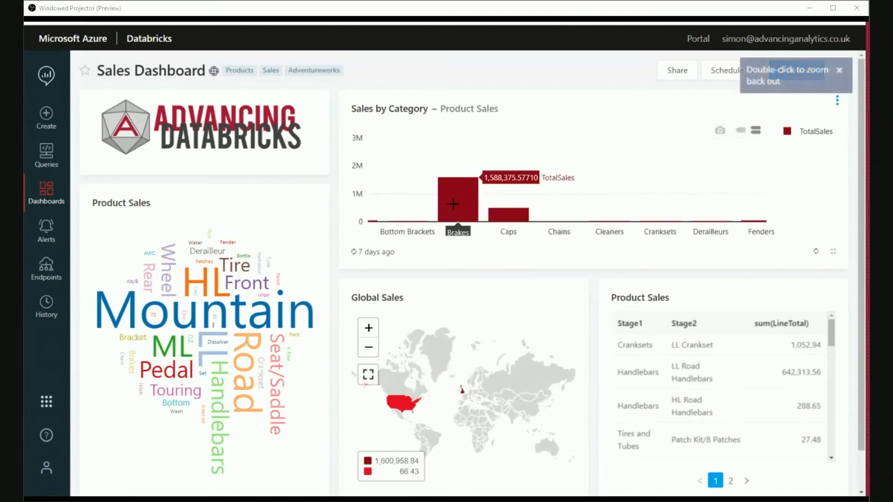
double_click(453, 203)
left_click(369, 328)
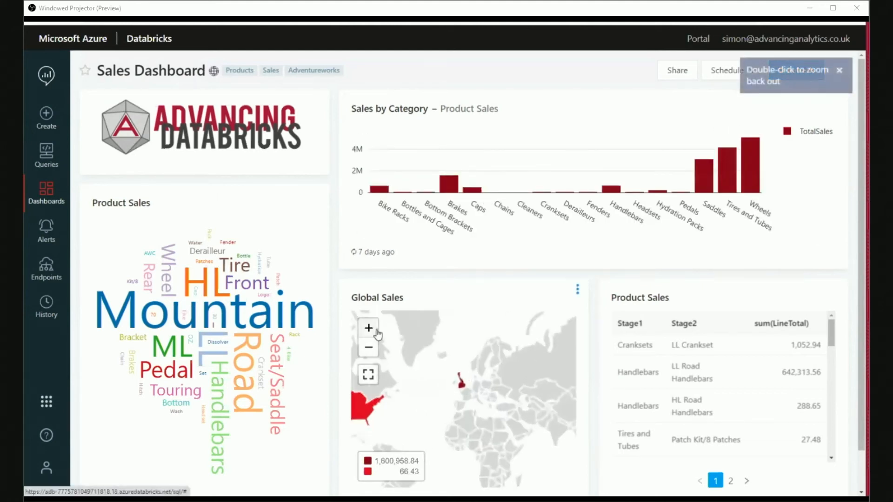
scroll(405, 408, "up", 2)
left_click_drag(405, 409, 499, 402)
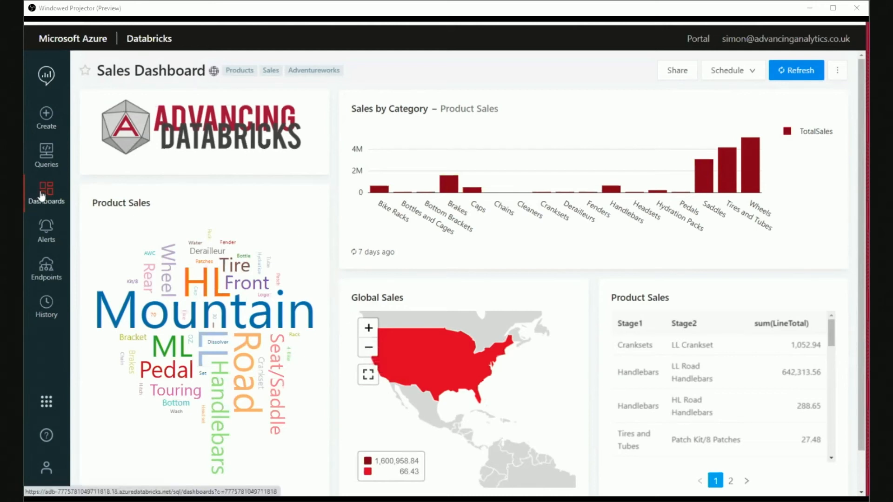
- Check the duration breakdown of the 17.07 s query in the query history and open its details to review the SQL text
left_click(46, 307)
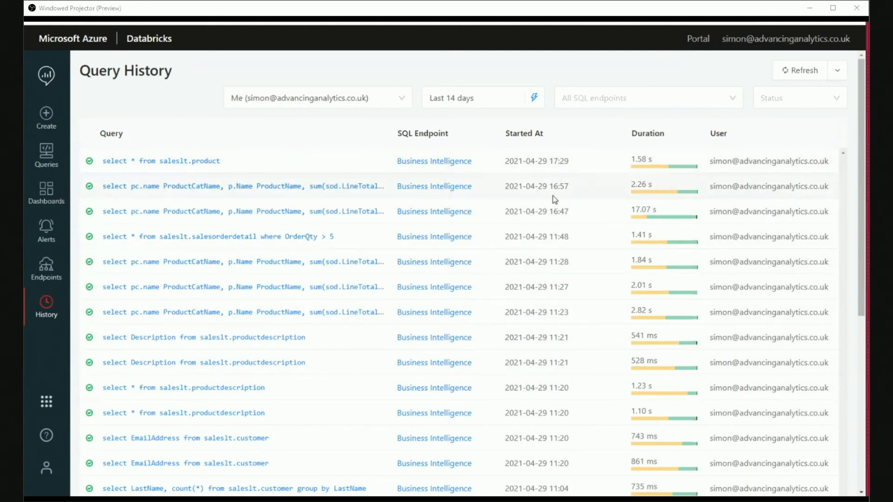
mouse_move(647, 218)
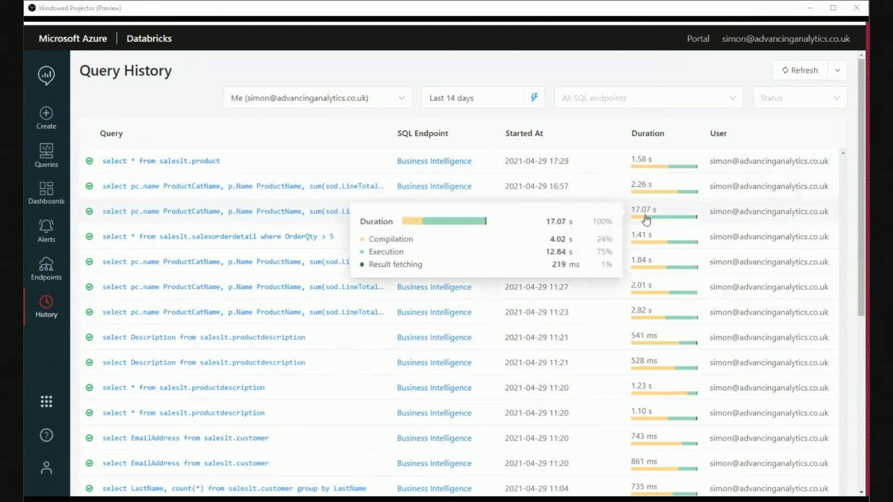
left_click(299, 216)
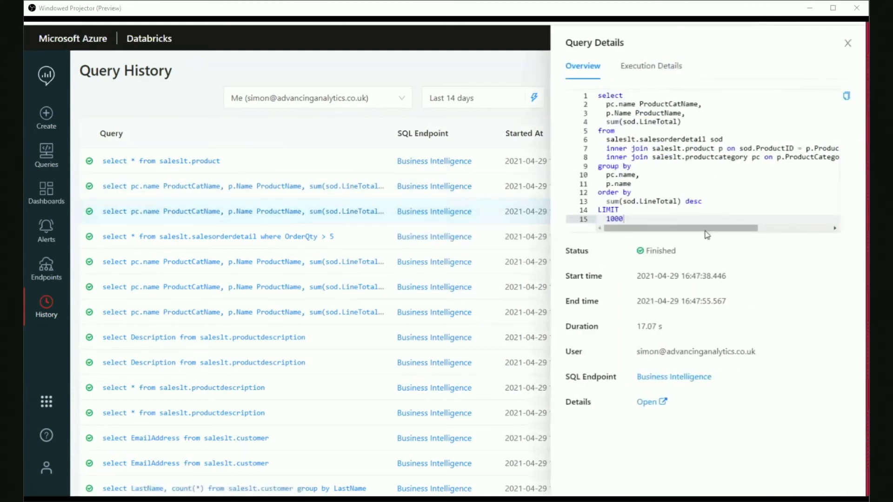
left_click_drag(654, 218, 604, 95)
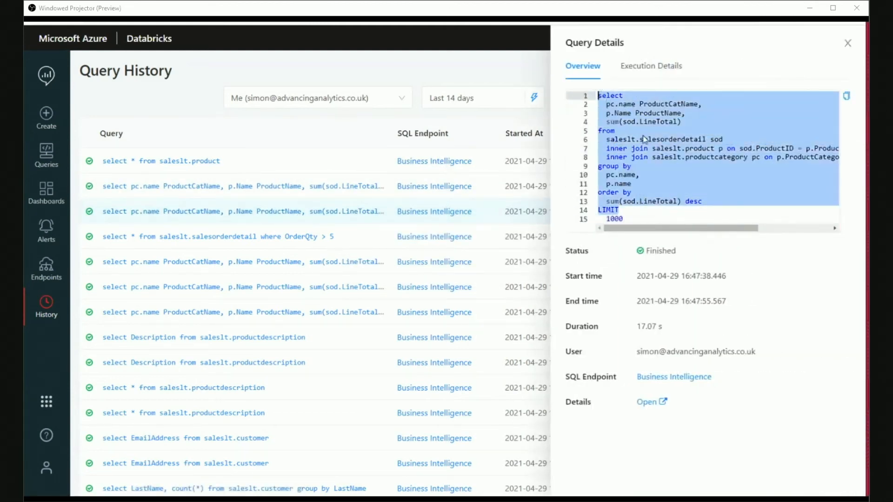
left_click(645, 135)
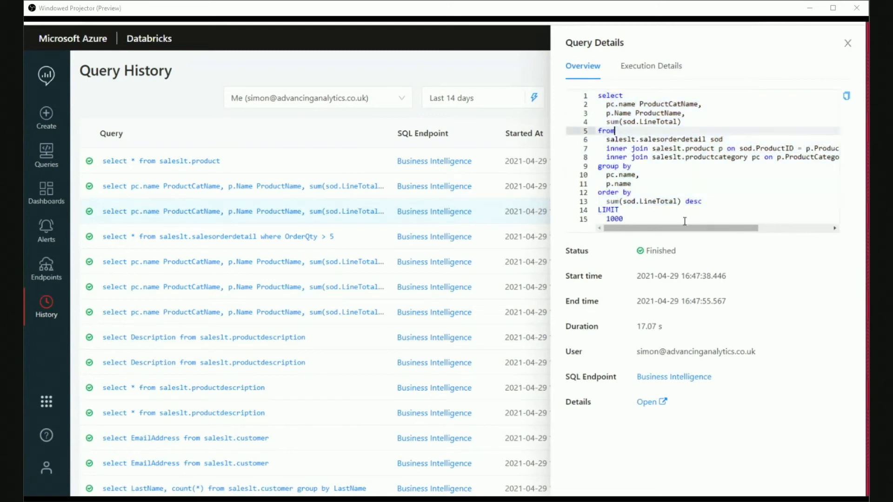
- Examine the selected query's plan visualization and its execution details, and close the query details
left_click(647, 403)
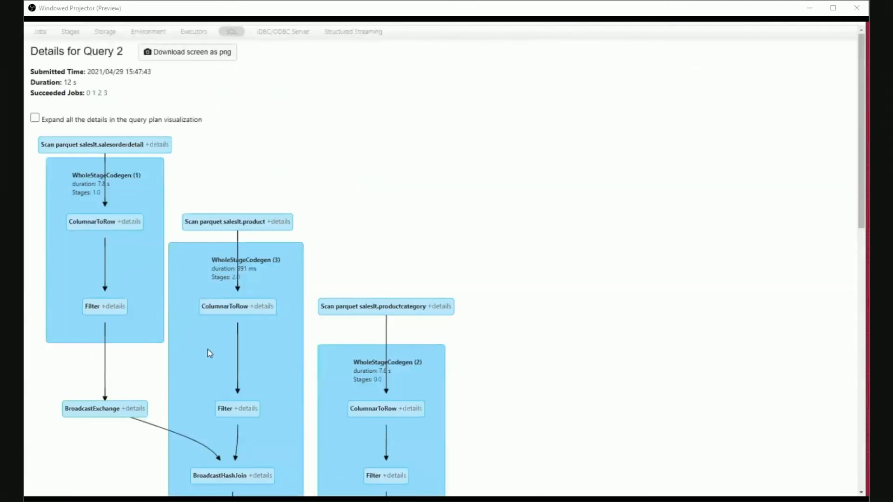
mouse_move(241, 394)
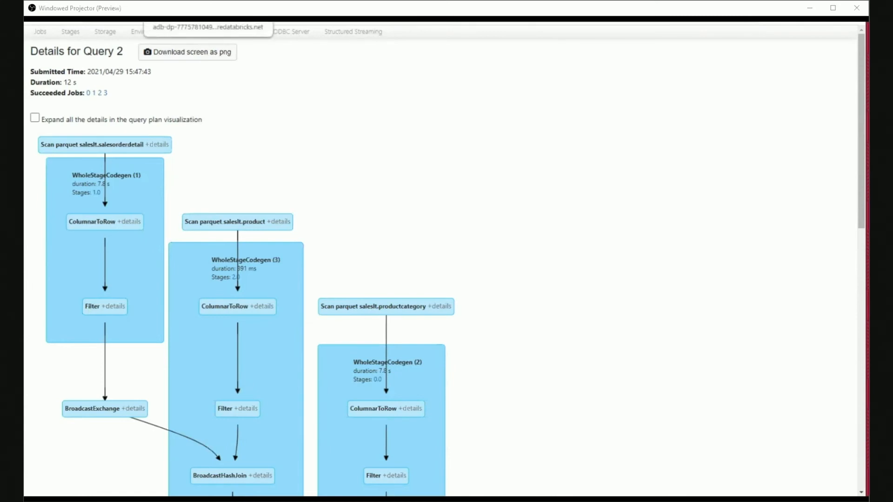
left_click(208, 21)
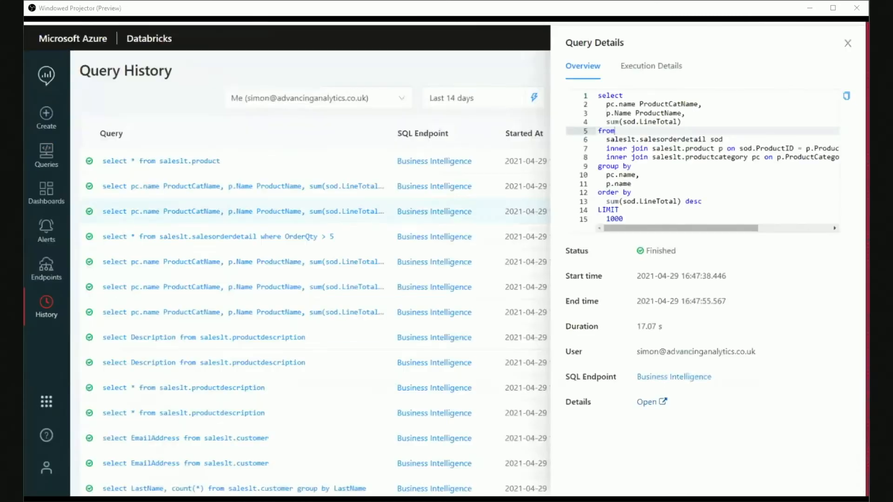
left_click(651, 65)
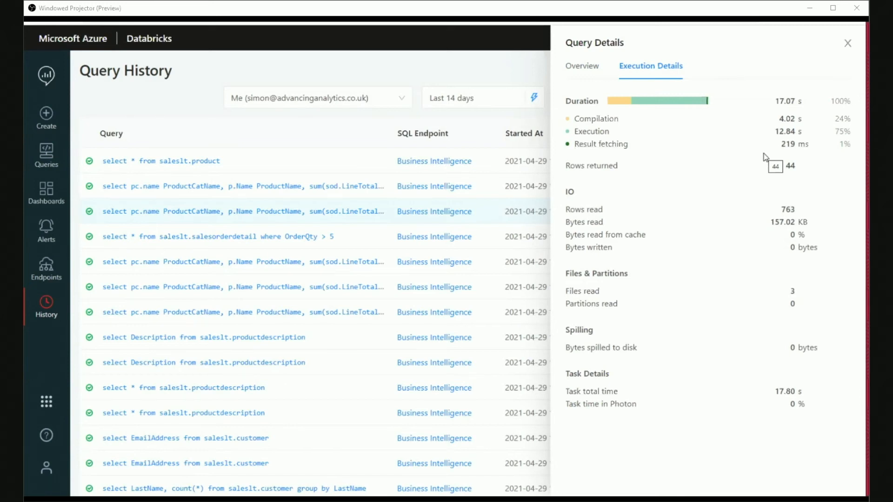
left_click(848, 43)
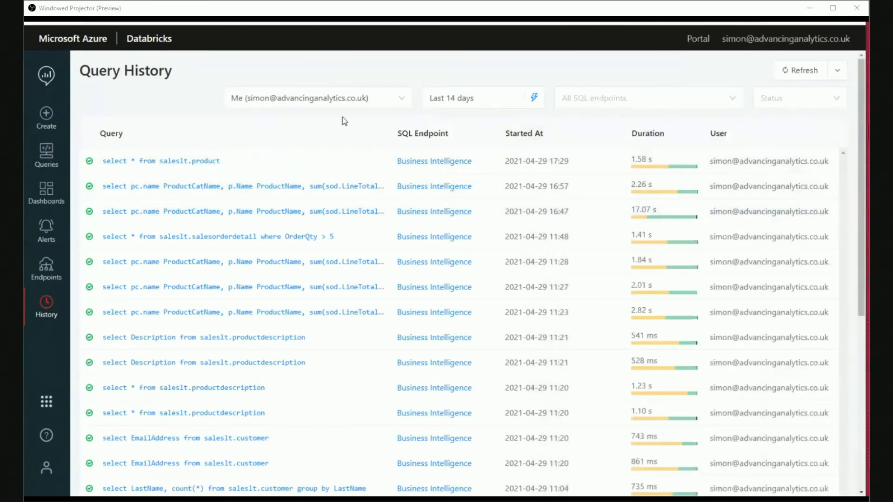
- Skim through the query history list and open the list of alerts
scroll(325, 186, "down", 4)
scroll(398, 266, "up", 4)
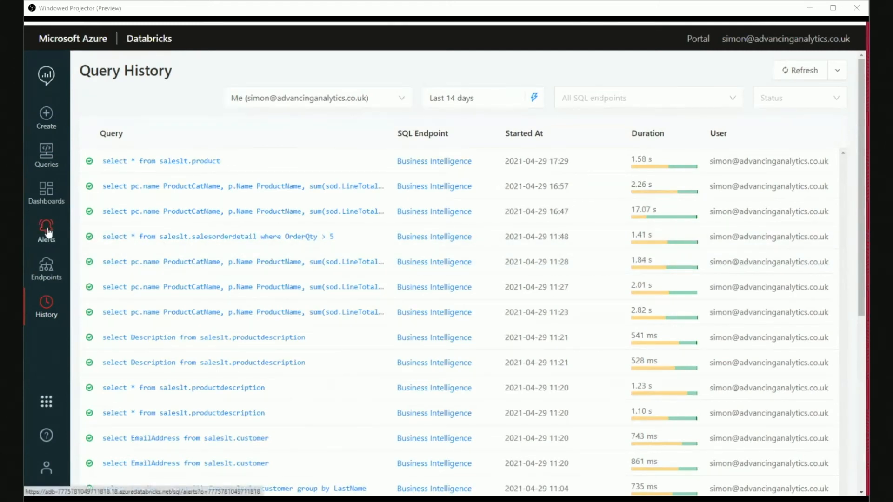
left_click(46, 231)
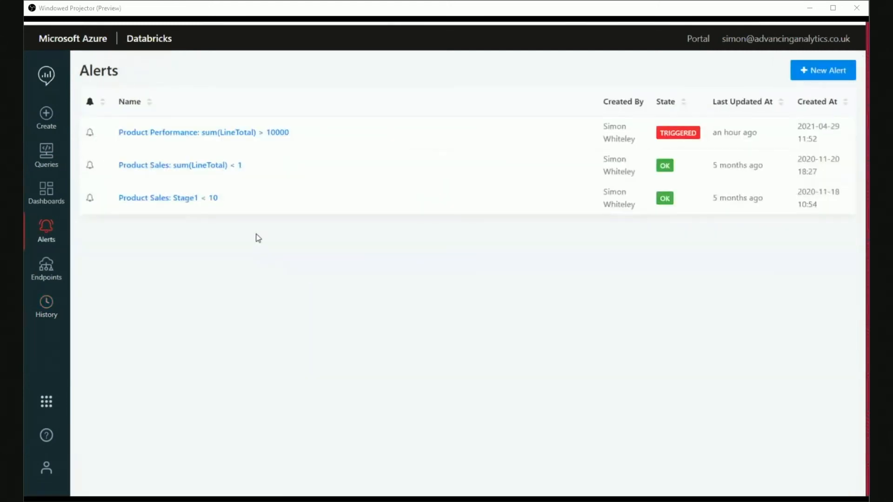
- Open the "Product Performance: sum(LineTotal) > 10000" alert and check the query it is based on
left_click(207, 134)
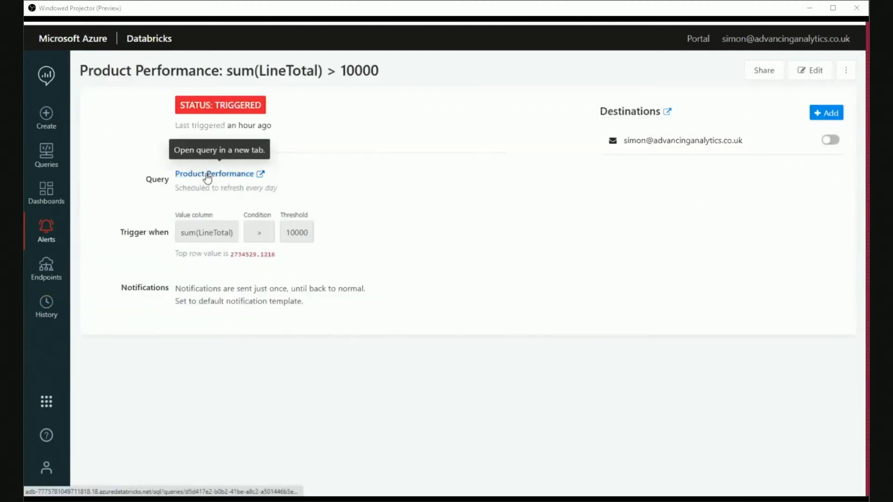
left_click(261, 174)
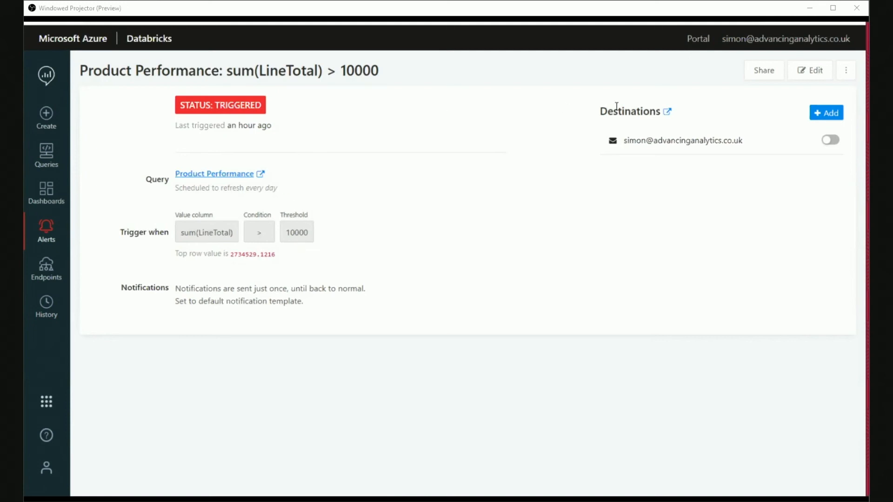
- Review the alert's editable value column, condition and notification template options, and leave editing without saving
left_click(807, 72)
left_click(253, 179)
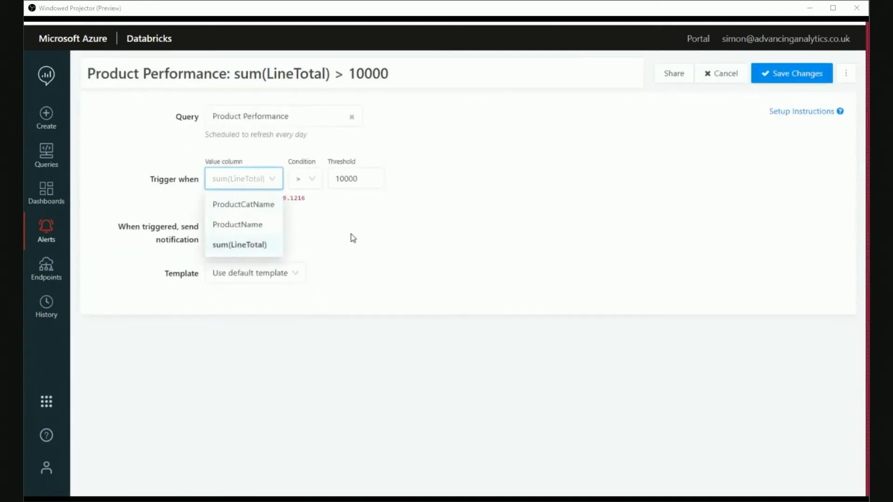
left_click(303, 180)
left_click(367, 205)
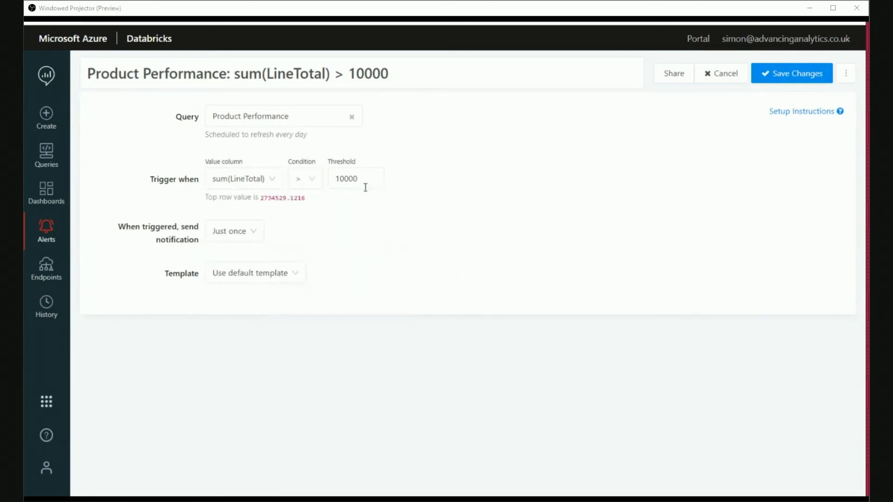
left_click(264, 276)
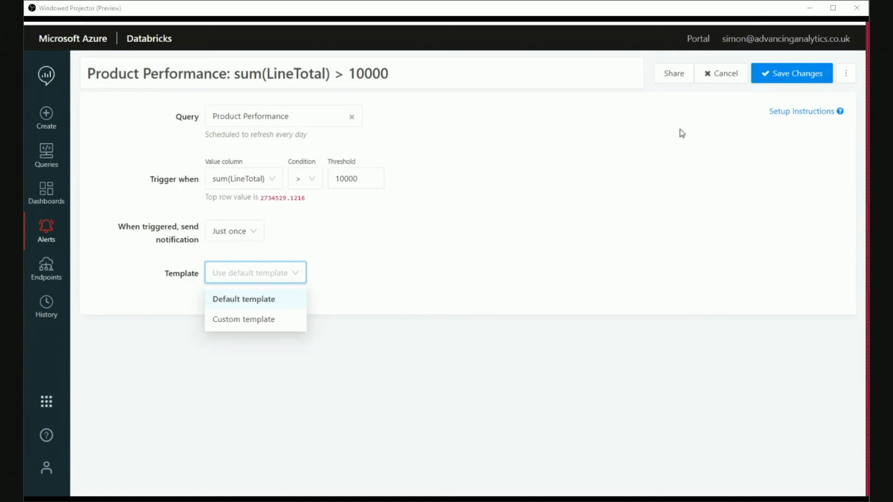
left_click(722, 76)
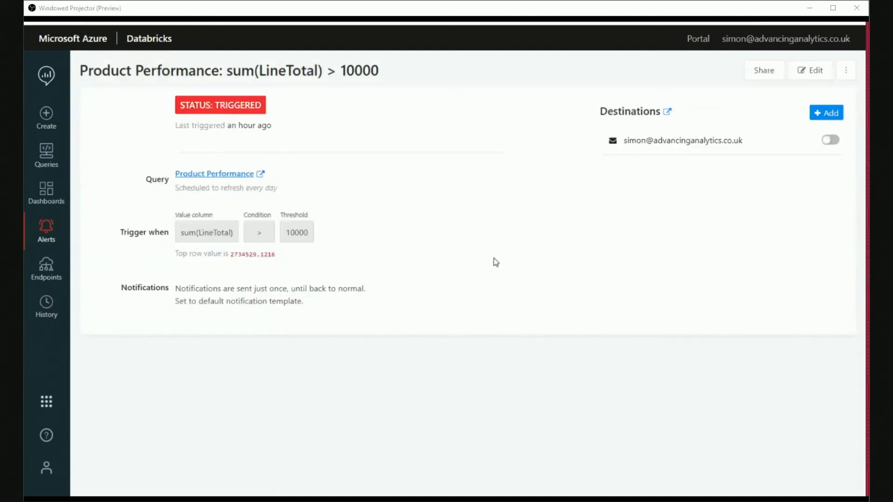